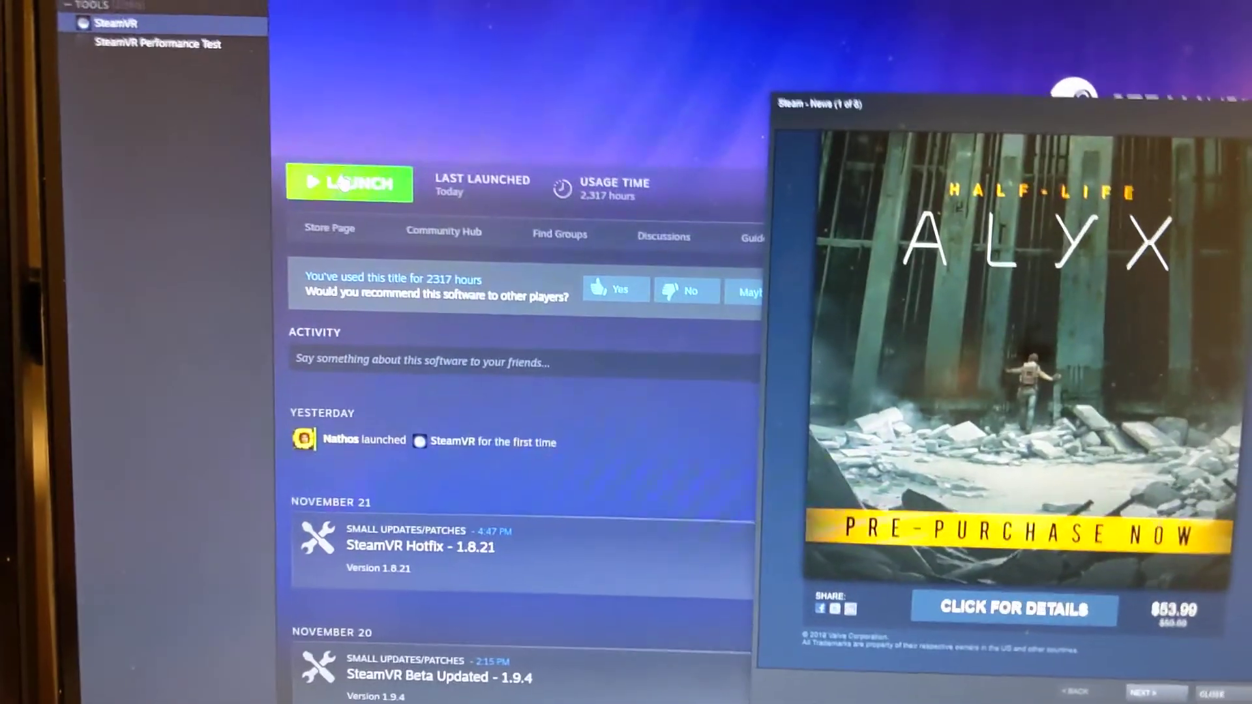
# Launch SteamVR from its Steam library page
pyautogui.click(1222, 685)
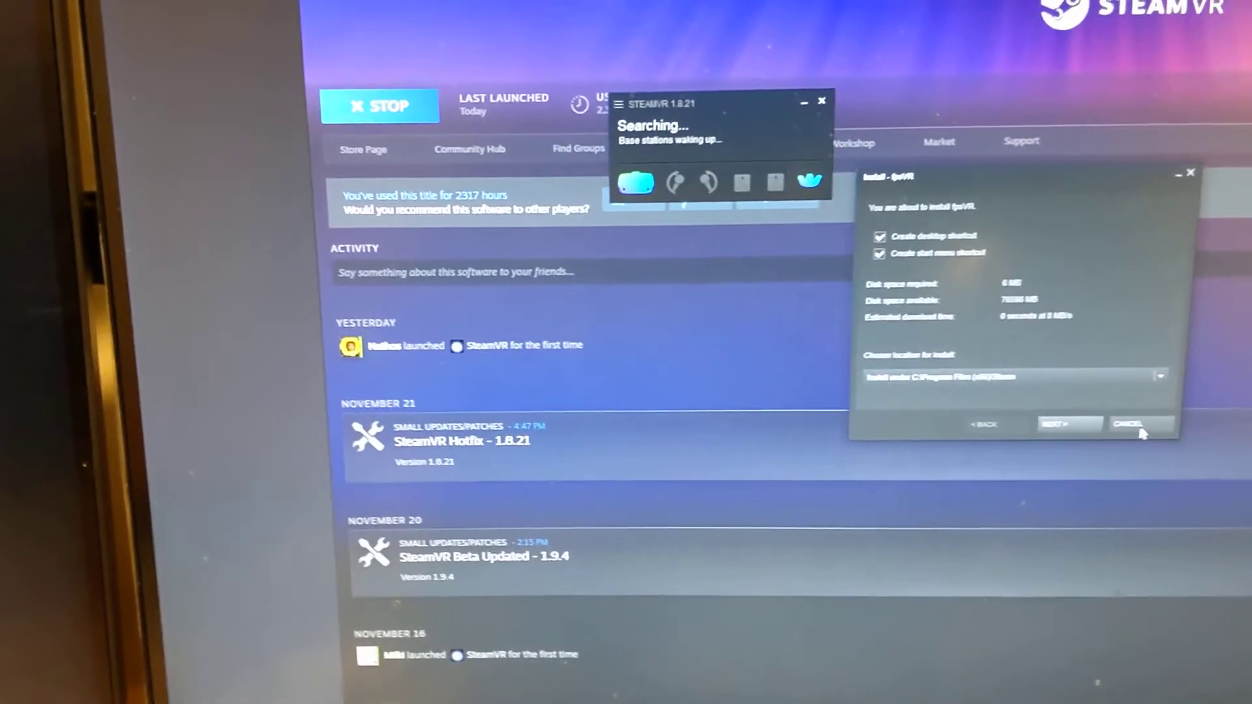
# Decline the fpsVR install, close SteamVR Settings, and quit SteamVR
pyautogui.click(1135, 422)
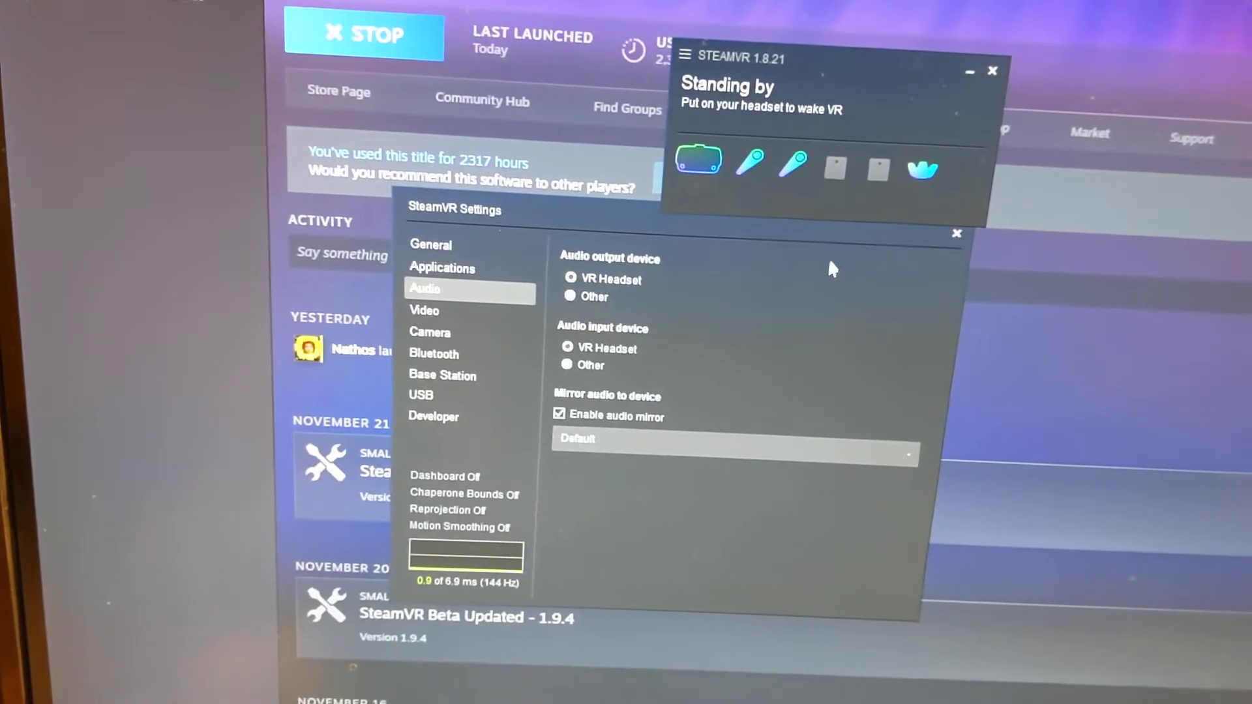
pyautogui.press('Escape')
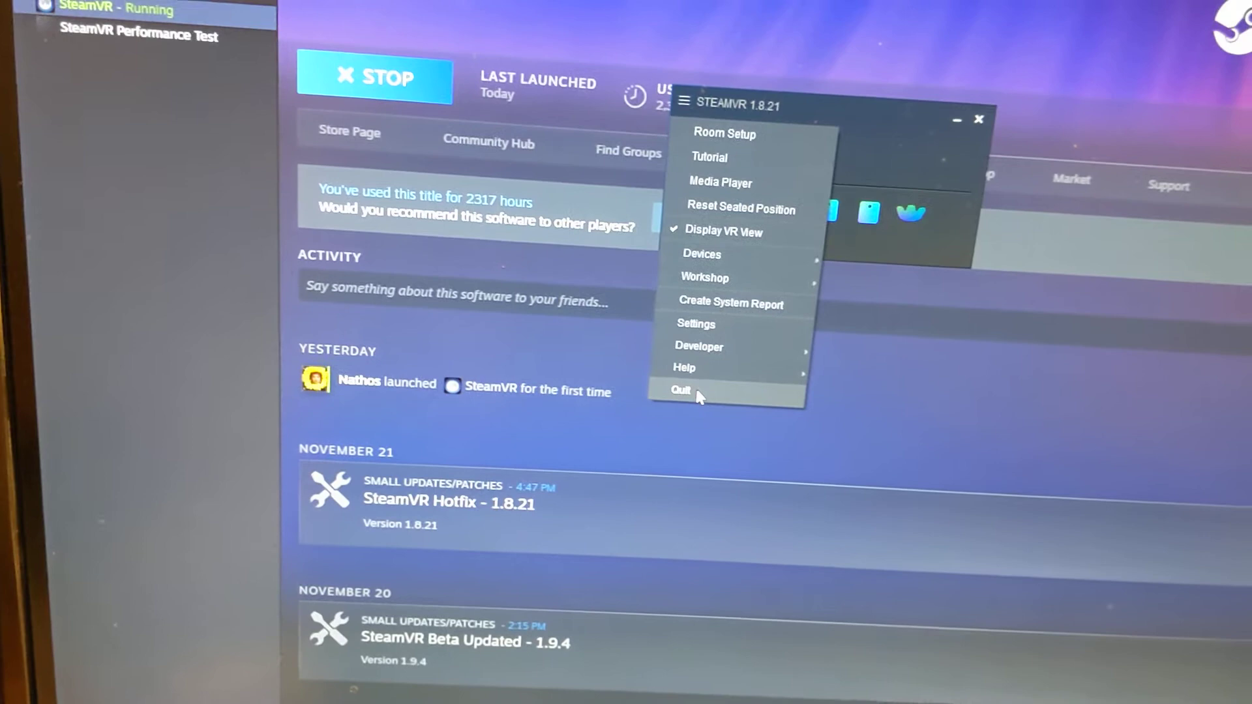
pyautogui.click(675, 400)
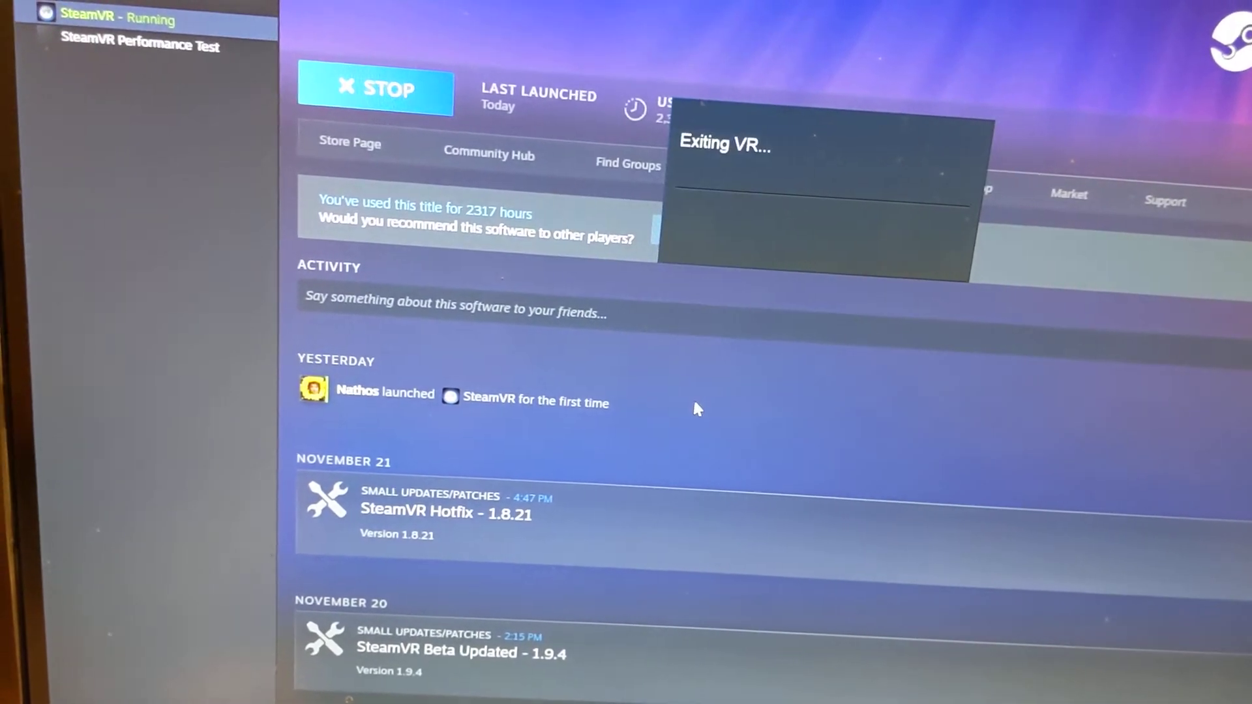